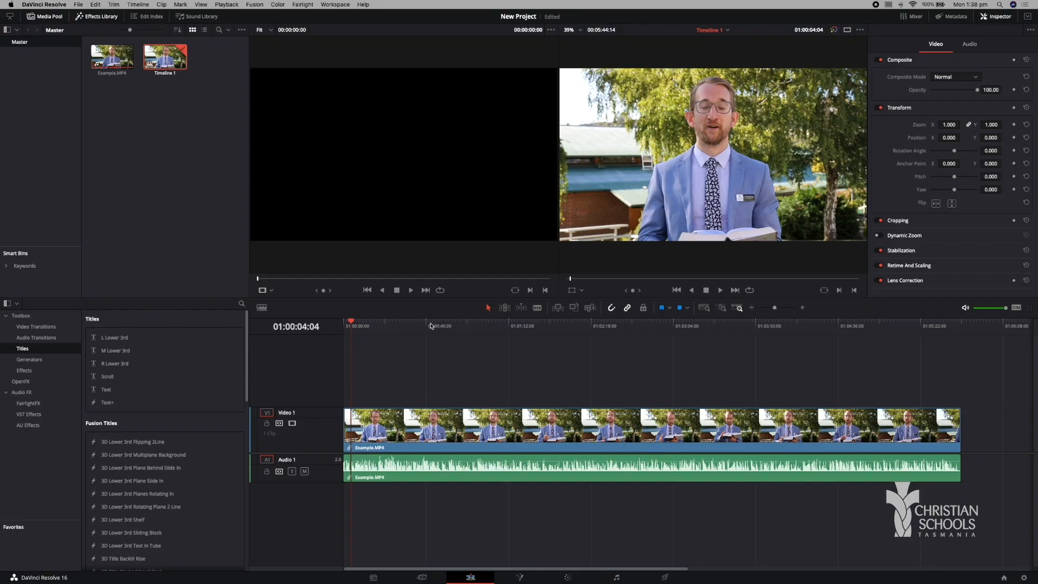
Scrub and play through several points of the Example.MP4 clip in the timeline, and return to its start.
click(450, 325)
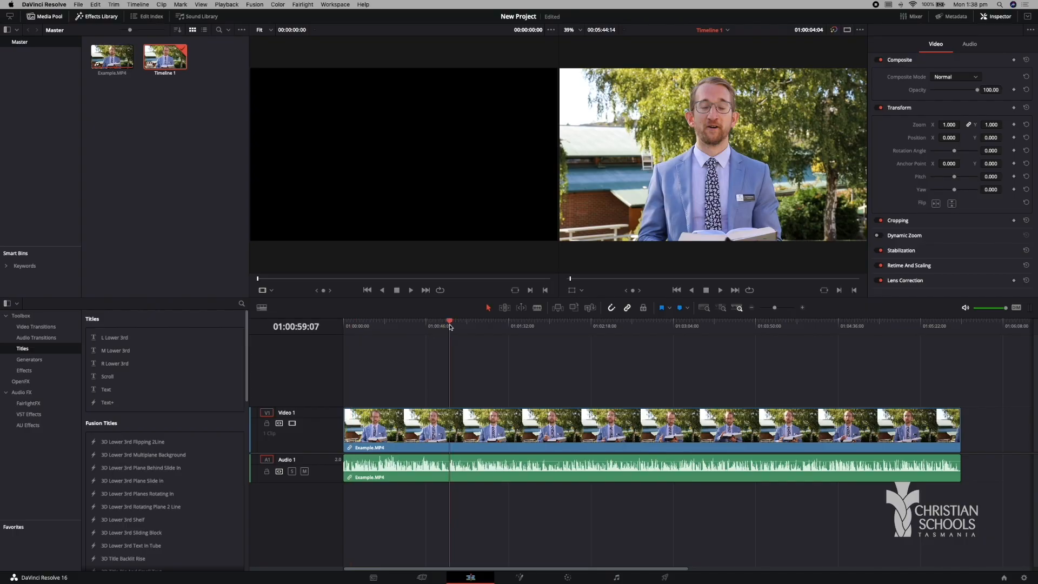
click(551, 325)
click(597, 324)
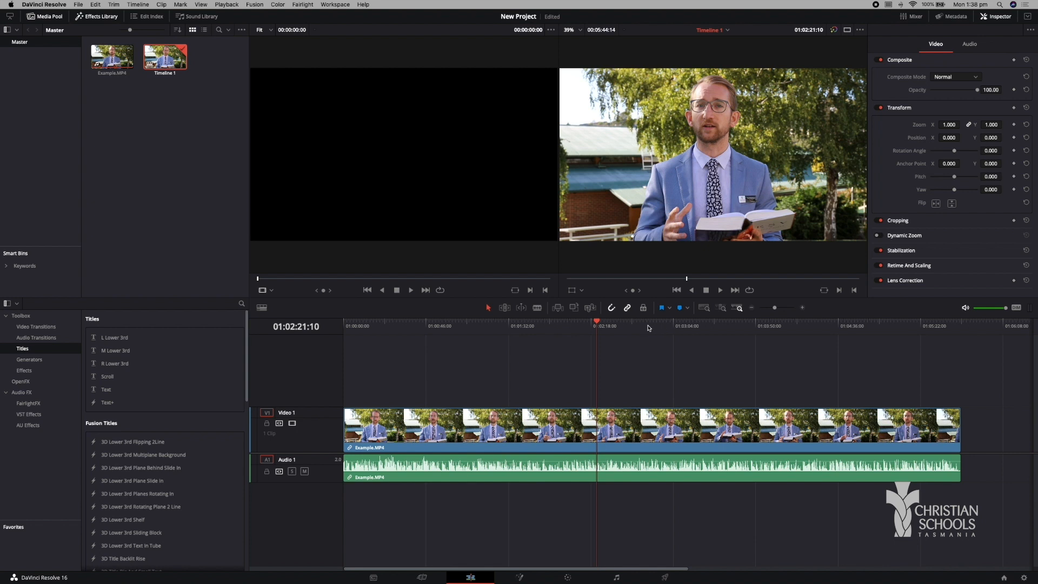
key(space)
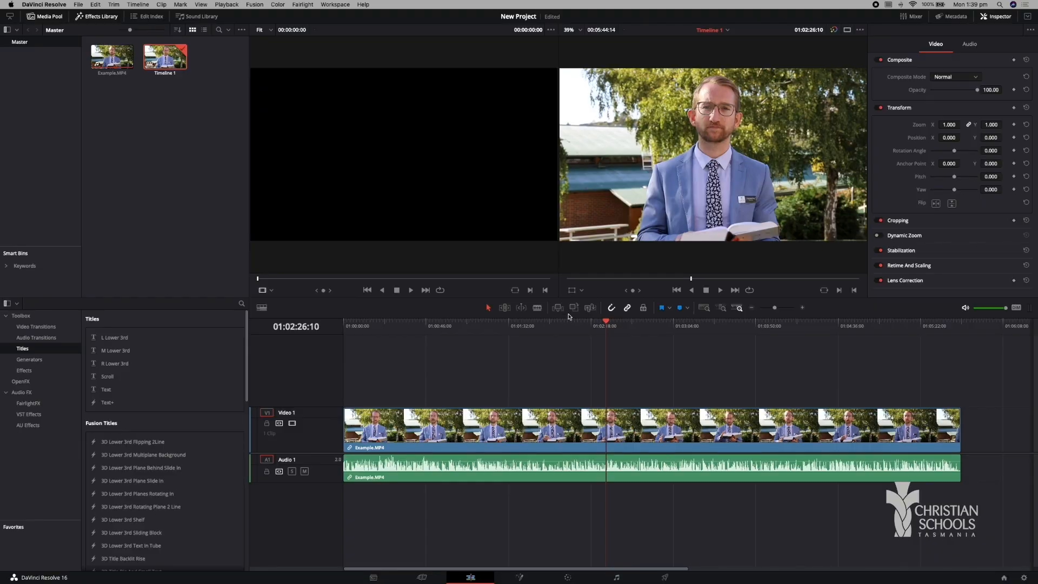
drag(571, 329, 264, 326)
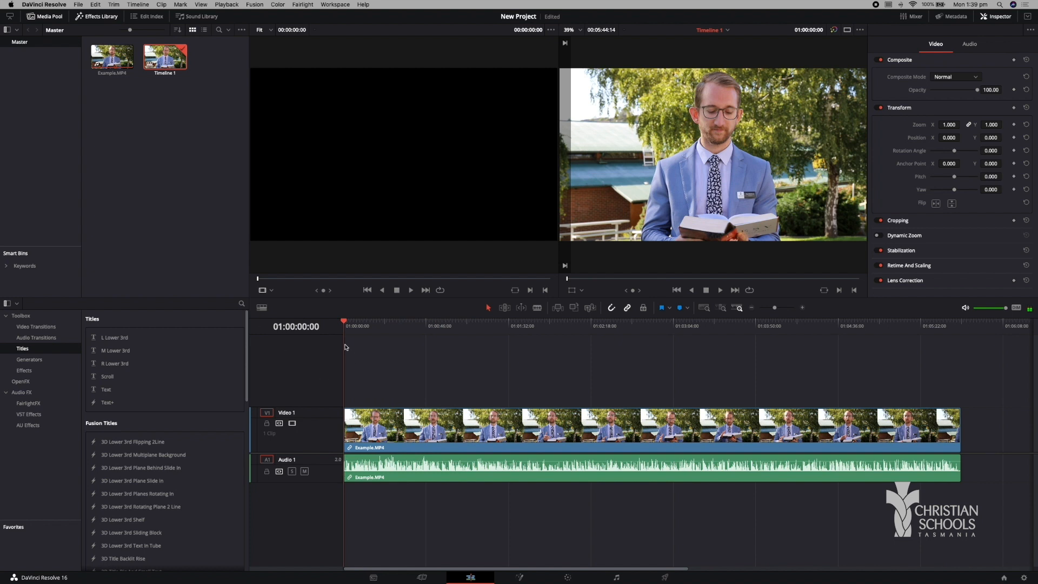
Trim the beginning of the Example.MP4 clip up to 01:00:03:14, where the unwanted opening ends.
drag(347, 327, 349, 326)
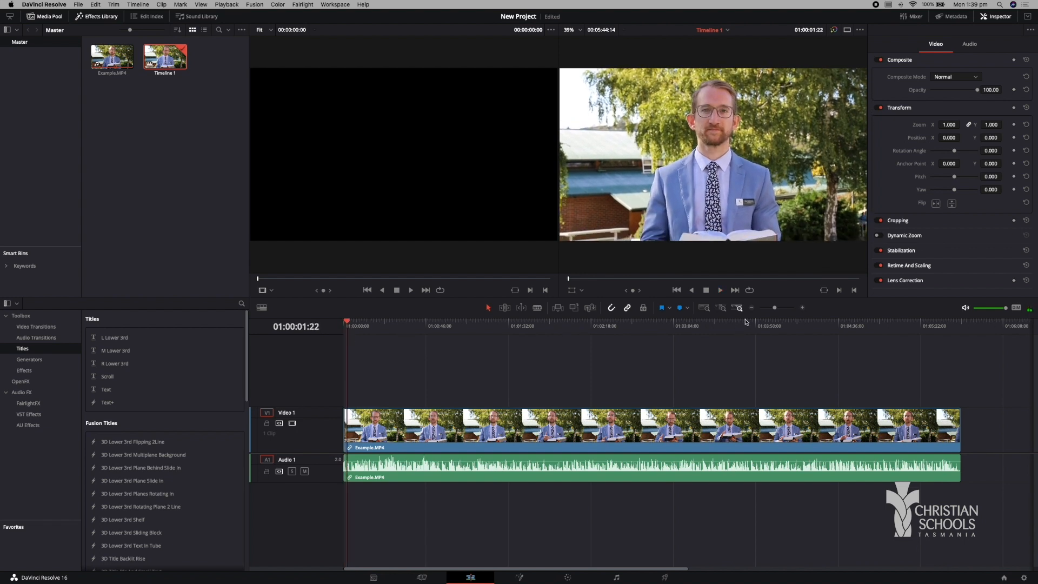
drag(774, 308, 783, 308)
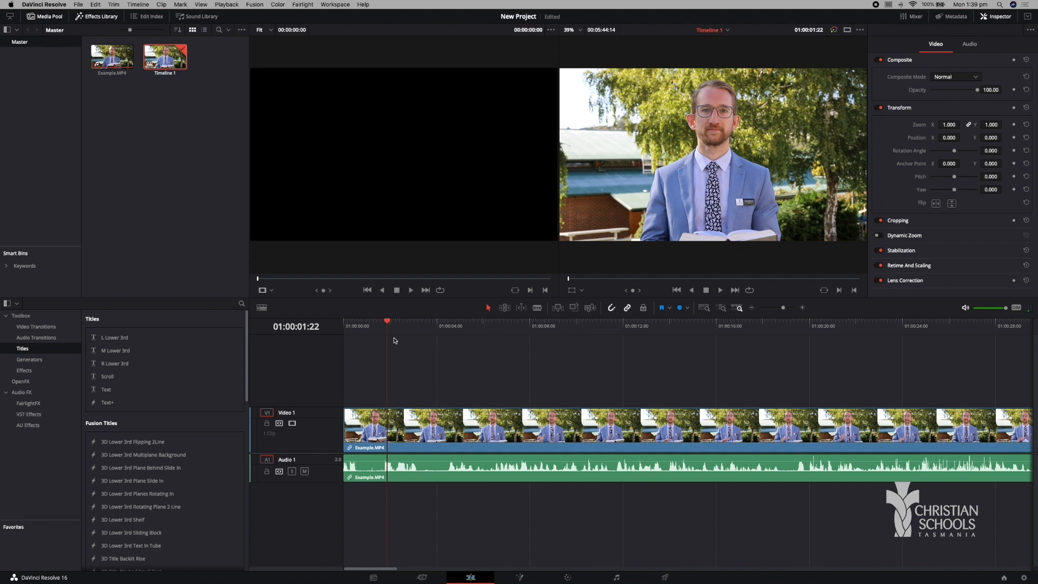
drag(388, 327, 427, 327)
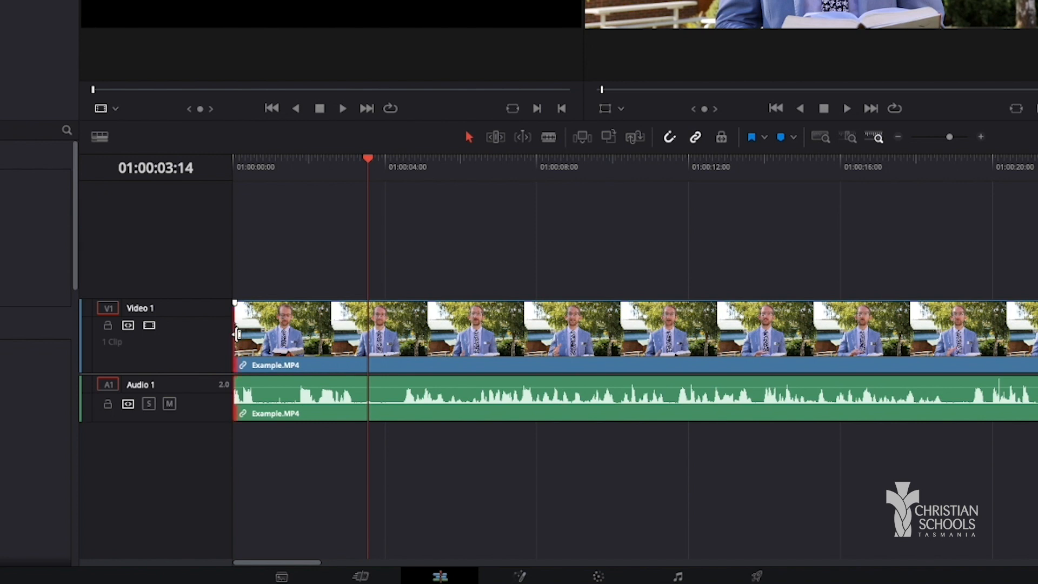
drag(237, 334, 367, 329)
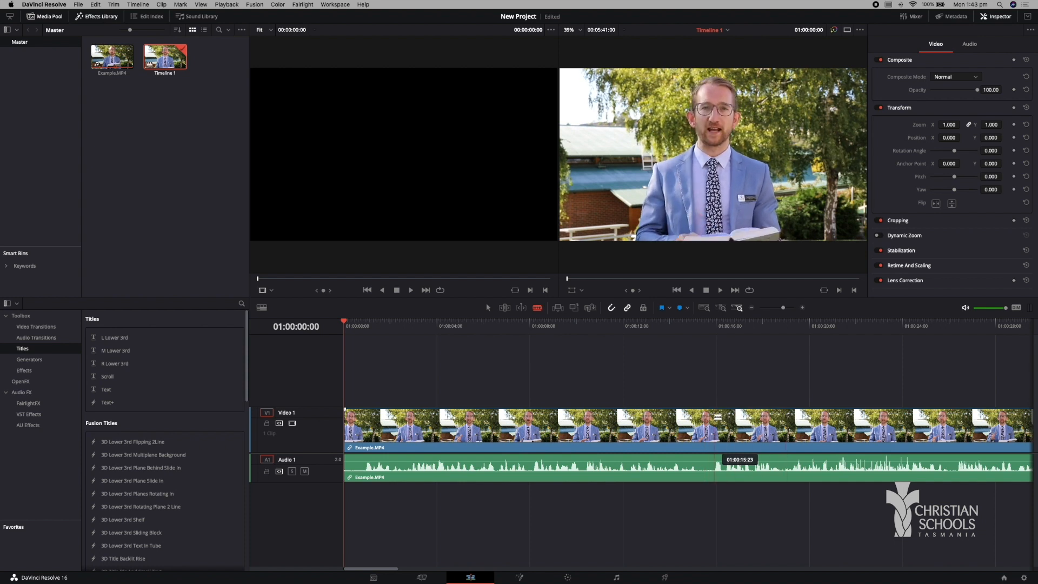
Split the Example.MP4 clip at about 15 and 19 seconds to isolate a short middle section.
click(704, 430)
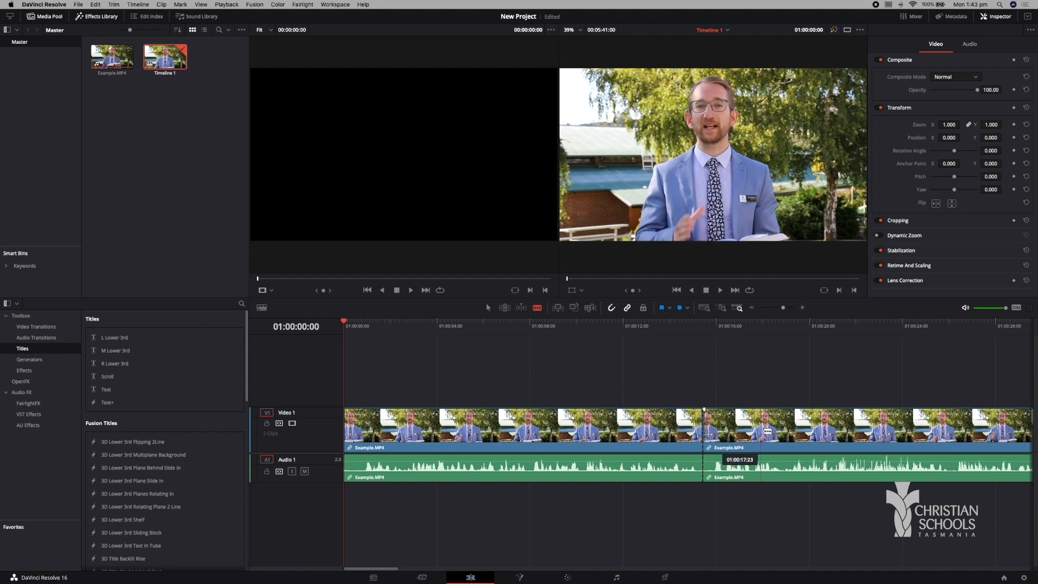
click(787, 430)
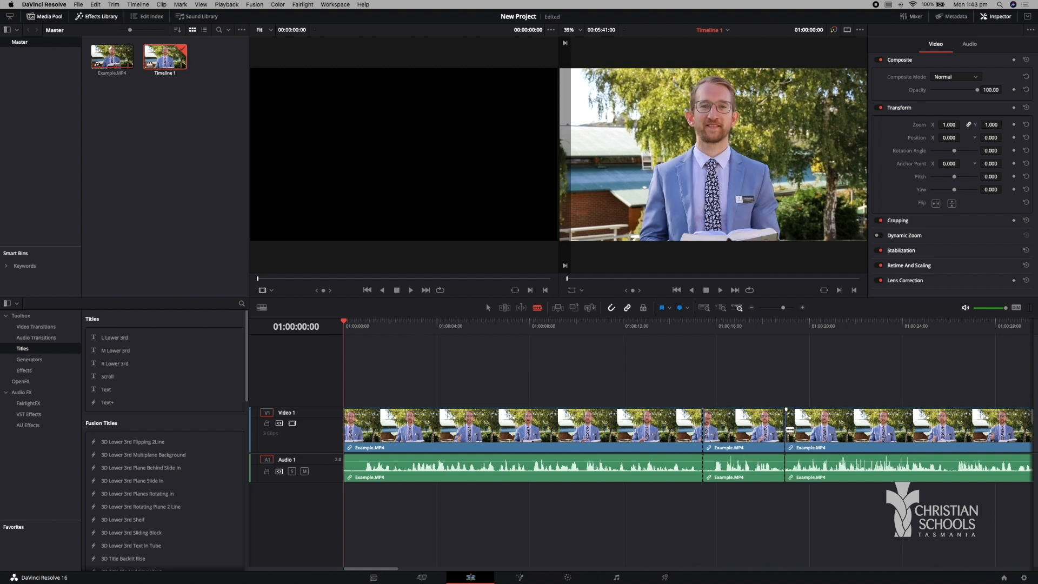
click(488, 307)
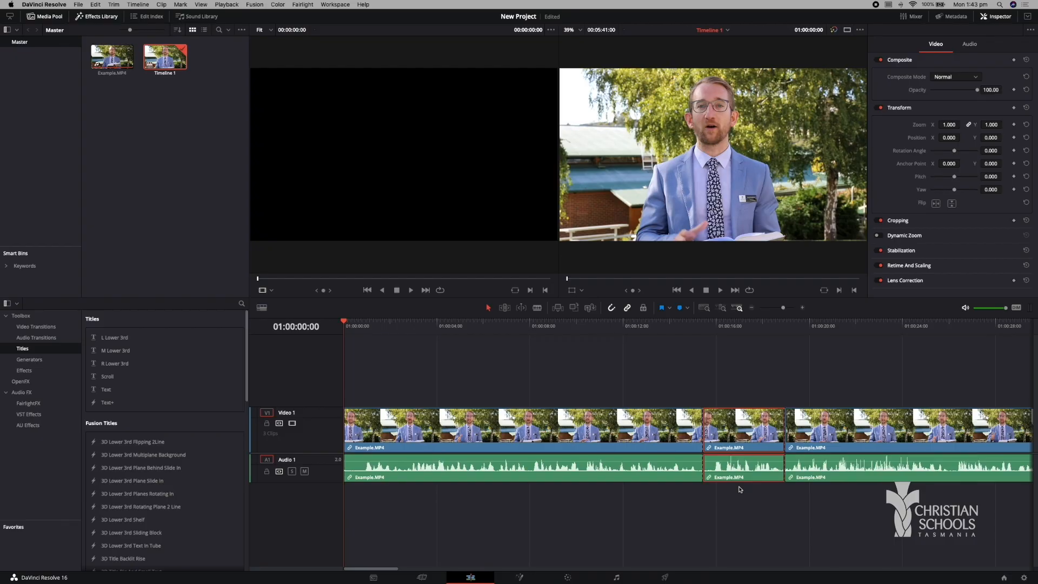
Try deleting the middle section and sliding the following clip back to close the gap, and undo both changes.
key(Delete)
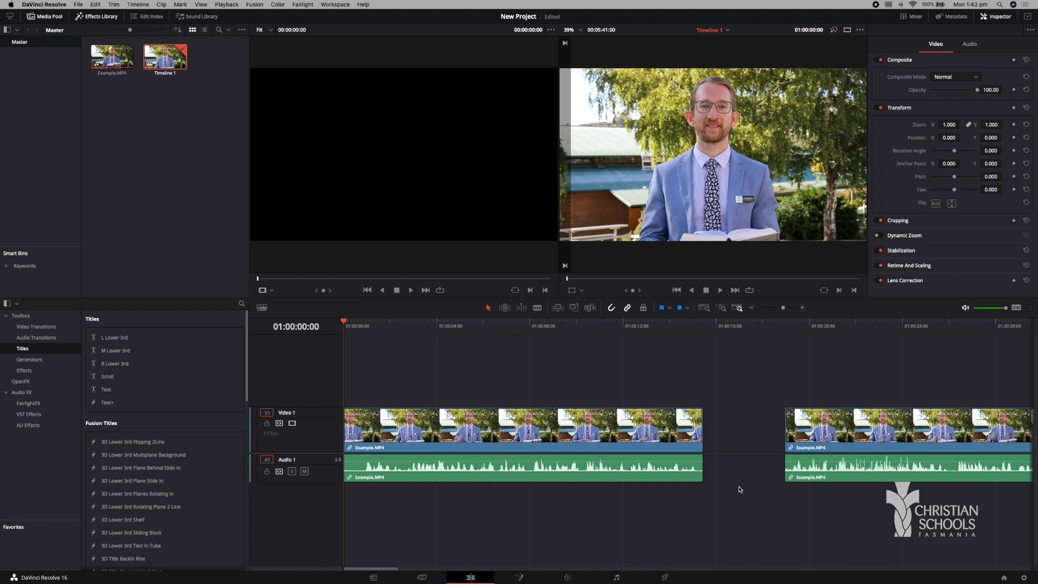
drag(780, 484, 713, 398)
click(832, 420)
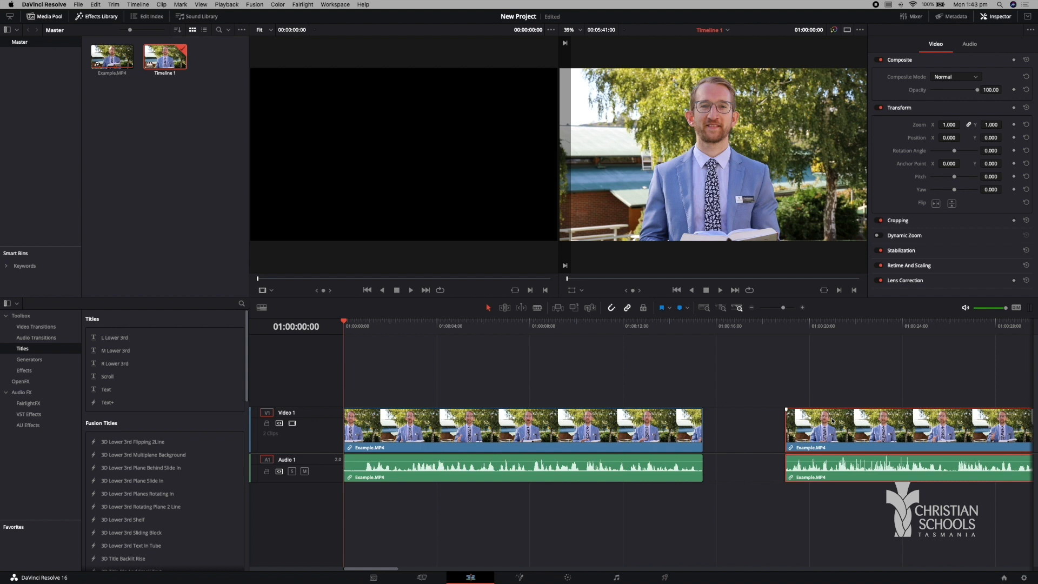
drag(831, 421, 757, 416)
key(super+z)
key(super+z)
key(super+z)
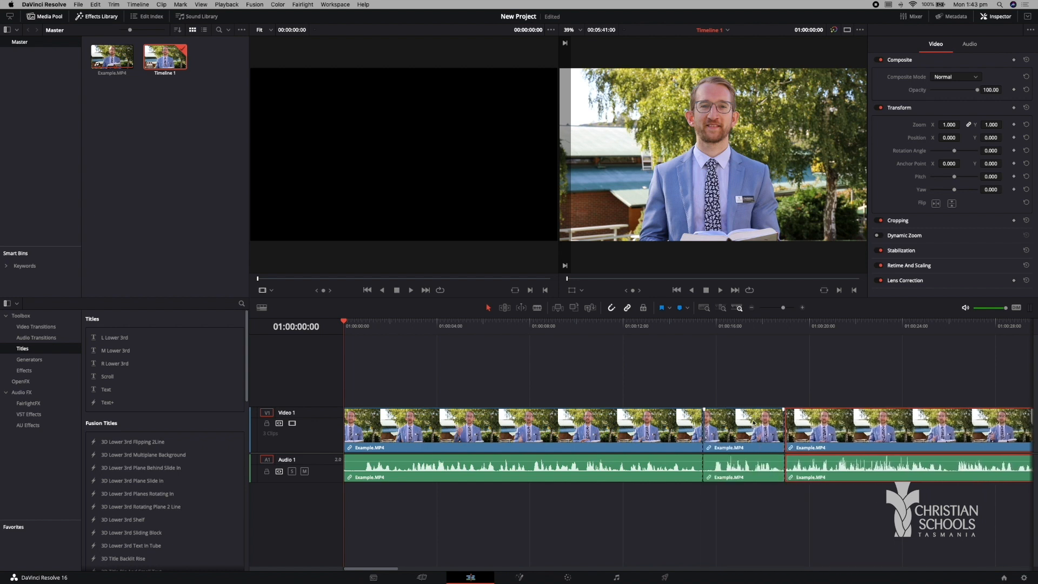
Ripple delete the short middle section so the following clip closes up against the first.
click(755, 423)
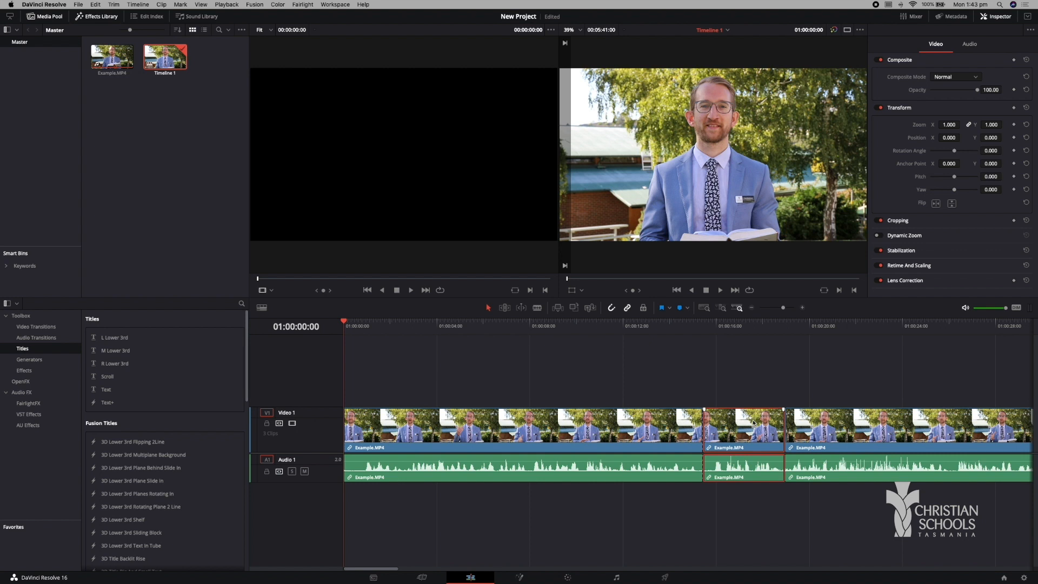
key(shift+BackSpace)
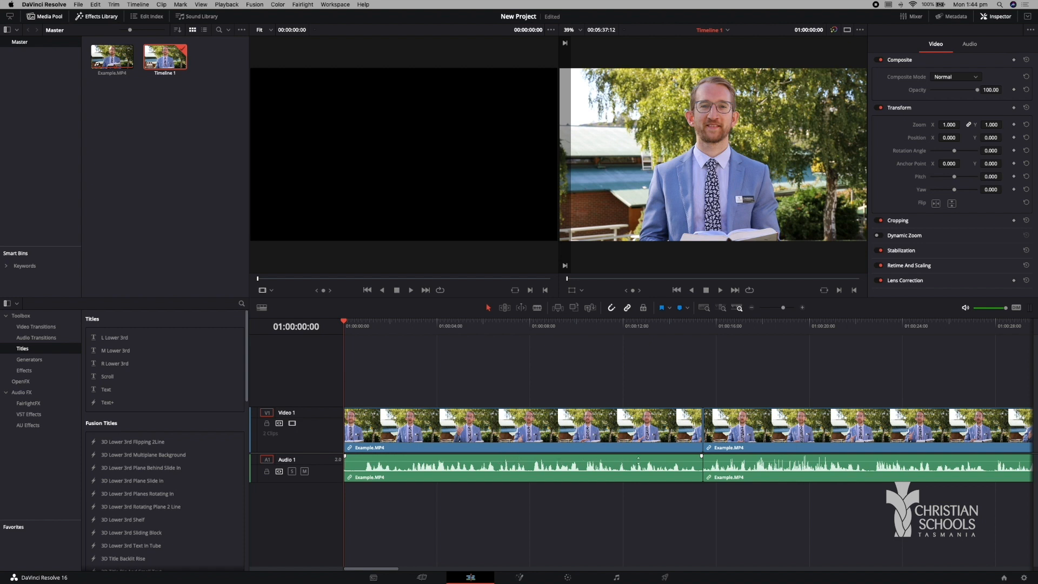
Set the audio clip volume of the first Example.MP4 clip to -4.00.
drag(639, 458, 639, 463)
key(super+z)
click(629, 475)
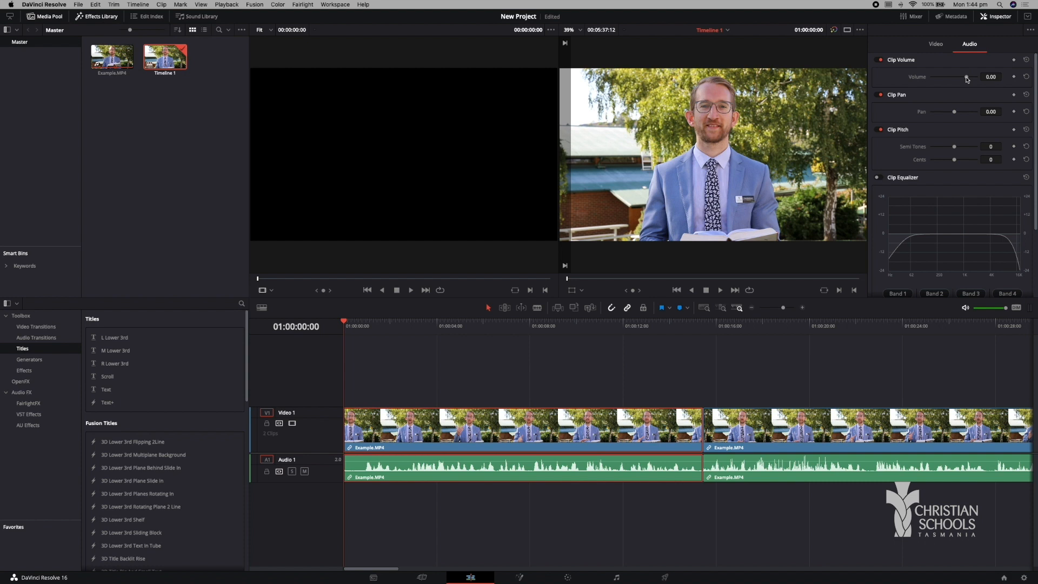
drag(967, 79, 965, 79)
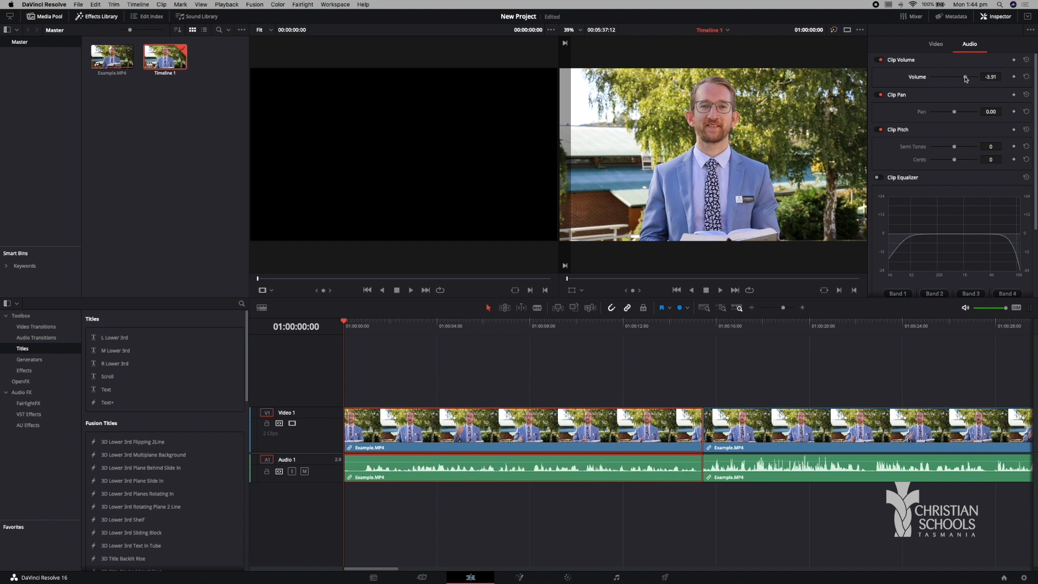
click(994, 77)
key(BackSpace)
key(Return)
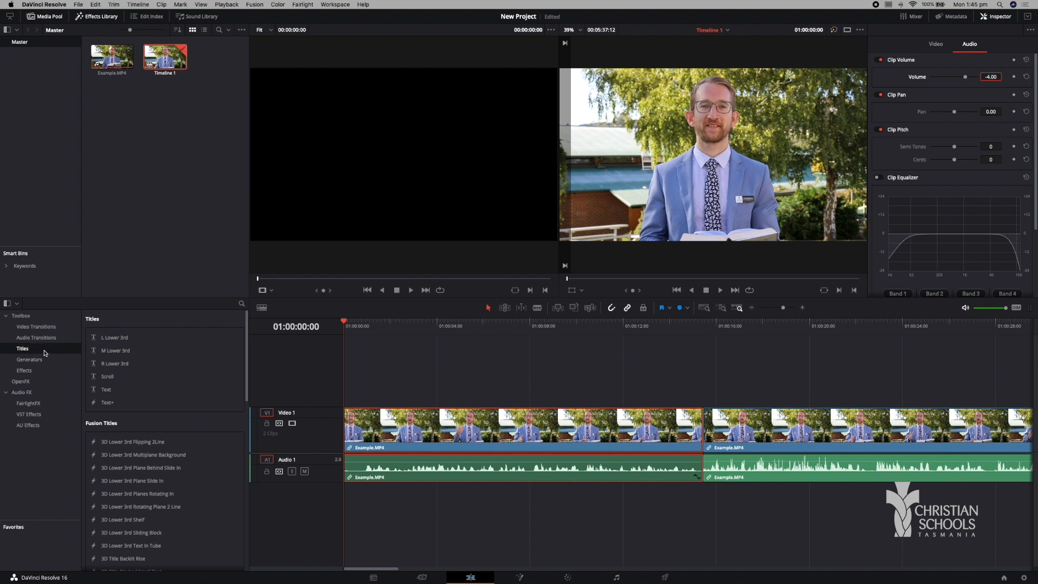
Insert a Text title on Video 1 at the start of the timeline, ahead of the first Example.MP4 clip, and preview it.
drag(100, 392, 660, 392)
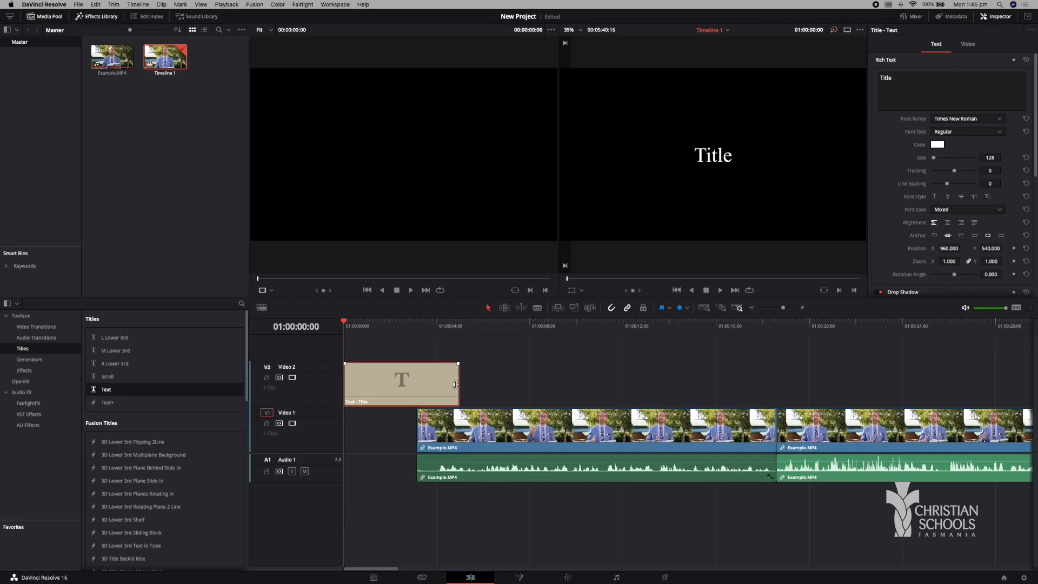
drag(455, 384, 398, 417)
key(space)
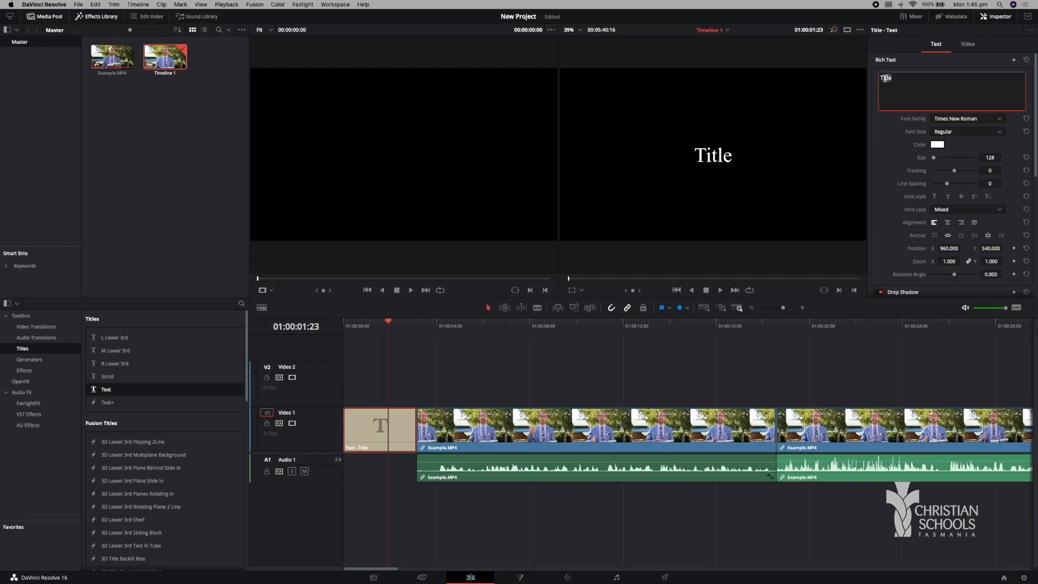
Replace the title's placeholder text with "Hello" and look through its other text settings.
double_click(884, 78)
key(BackSpace)
text(Hello)
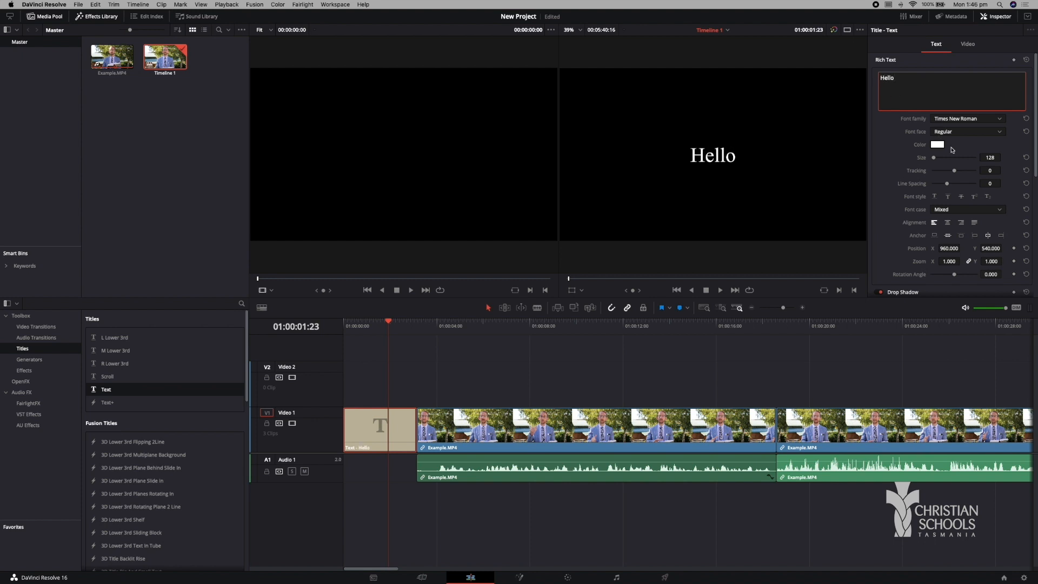
scroll(850, 167, down, 3)
scroll(894, 169, down, 1)
scroll(779, 166, up, 5)
scroll(779, 167, down, 4)
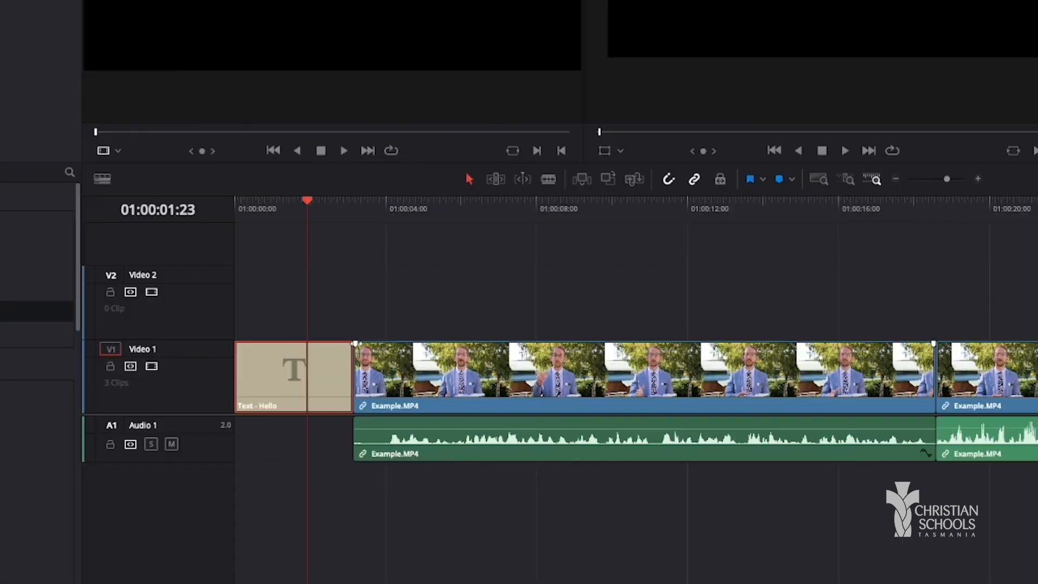
Add a short audio fade-in at the start of the first Example.MP4 clip and play it back.
drag(418, 409, 424, 409)
drag(365, 344, 372, 343)
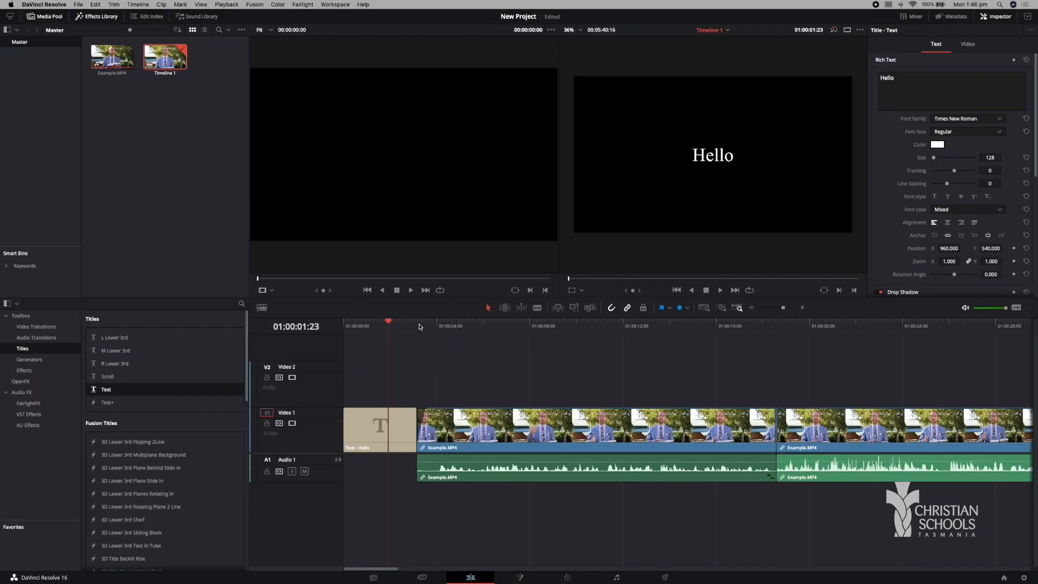
click(356, 205)
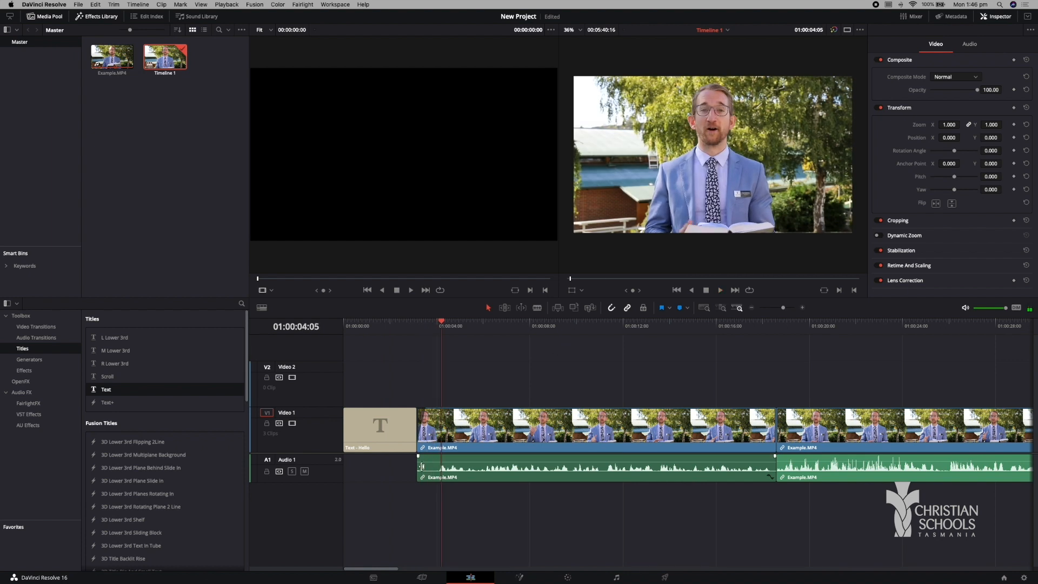
mouse_move(418, 456)
mouse_down()
mouse_move(448, 457)
mouse_move(436, 456)
mouse_up()
click(419, 327)
key(space)
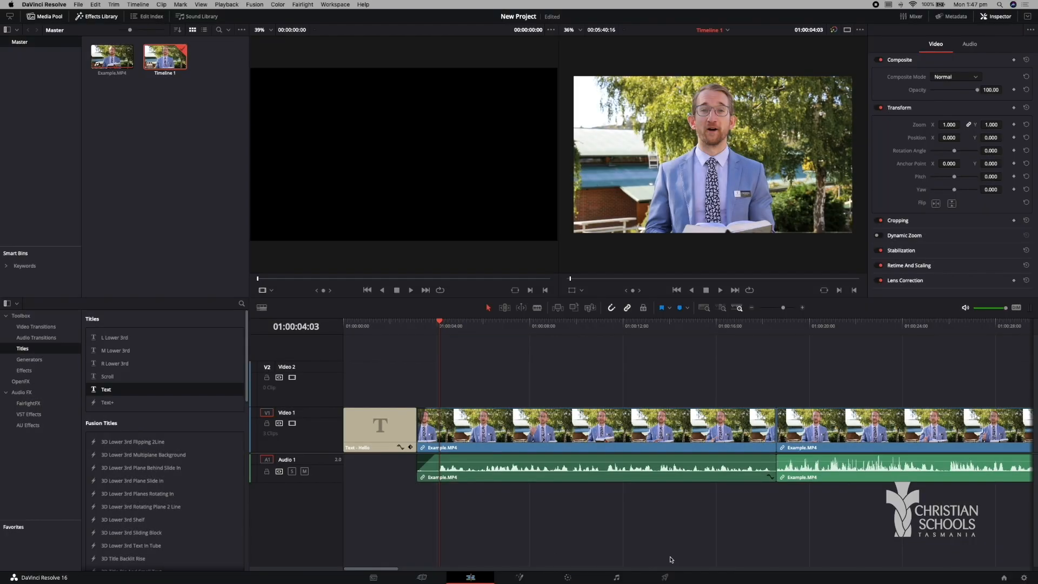
Open the Deliver page, shorten the render range to end at 01:04:19:18, and extend it back to the timeline's end.
click(665, 577)
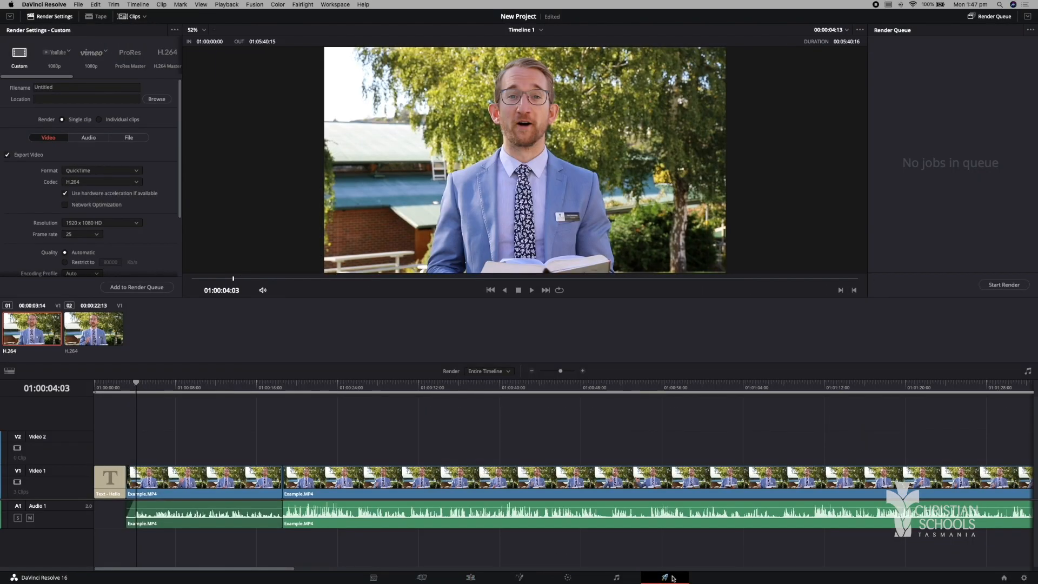
drag(560, 371, 555, 373)
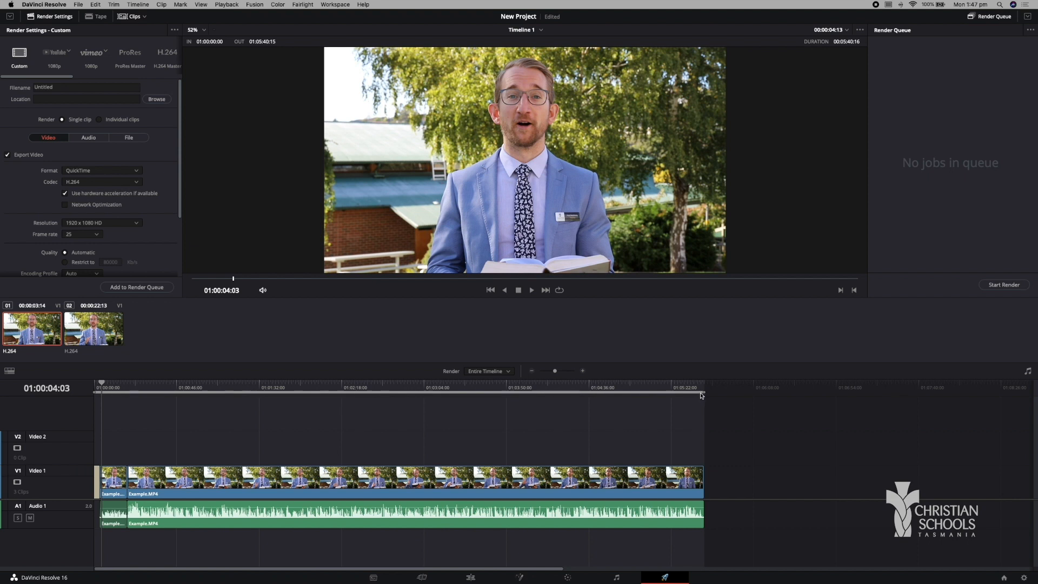
drag(703, 392, 559, 393)
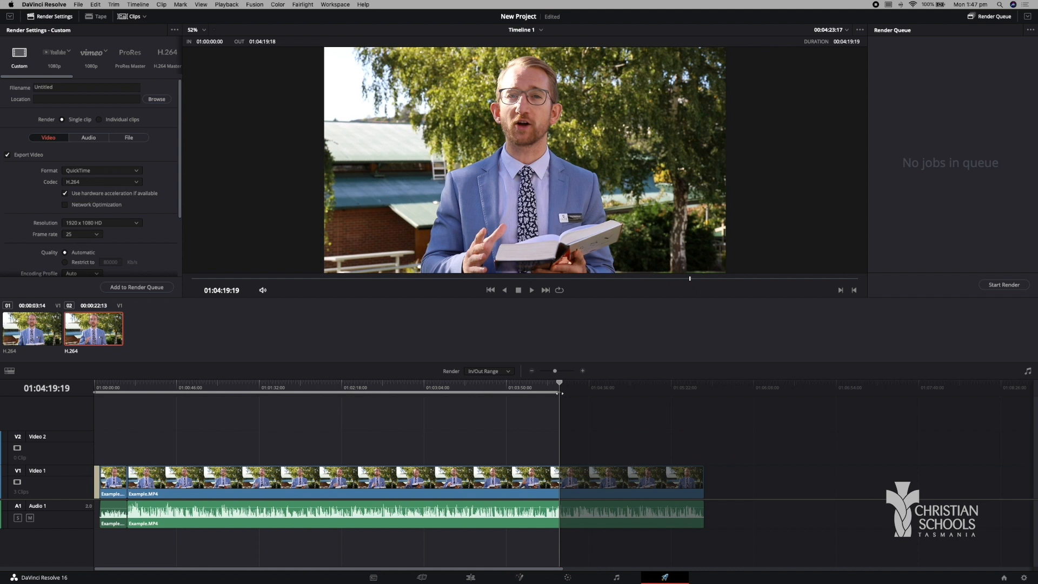
drag(562, 393, 718, 390)
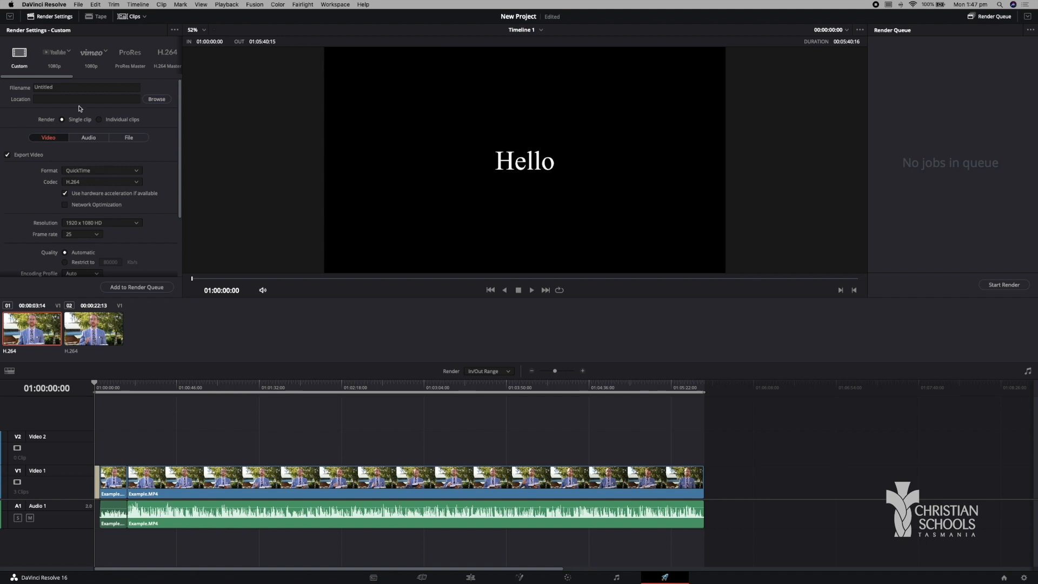
Name the render file "Test 1" and set its save location to the Desktop.
click(74, 88)
key(BackSpace)
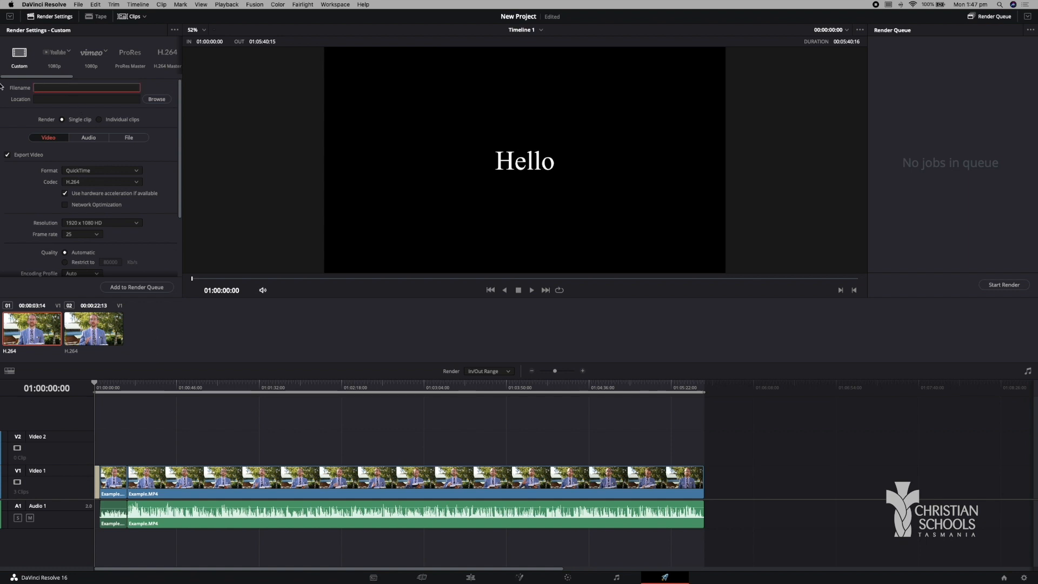
text(Test 1)
click(155, 99)
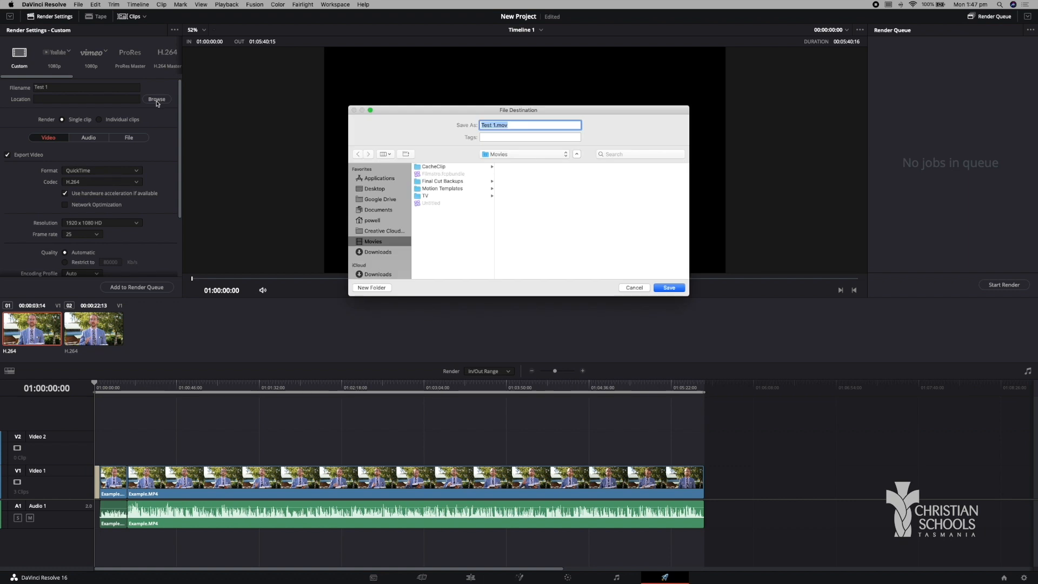
click(380, 189)
click(673, 289)
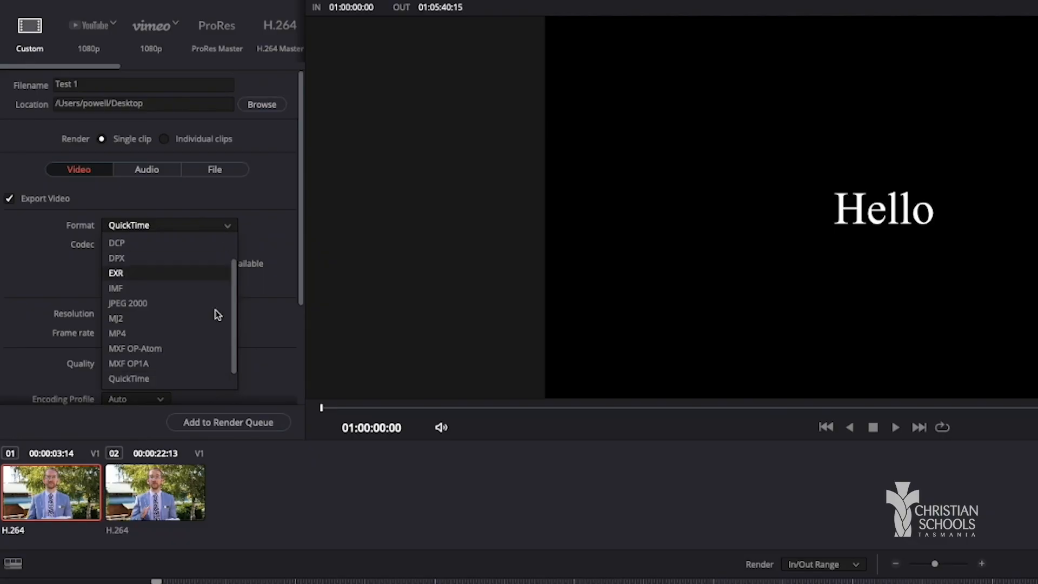
Set the render format to MP4, the encoding profile to Base and the resolution to 1280 x 720 HD 720P.
click(191, 333)
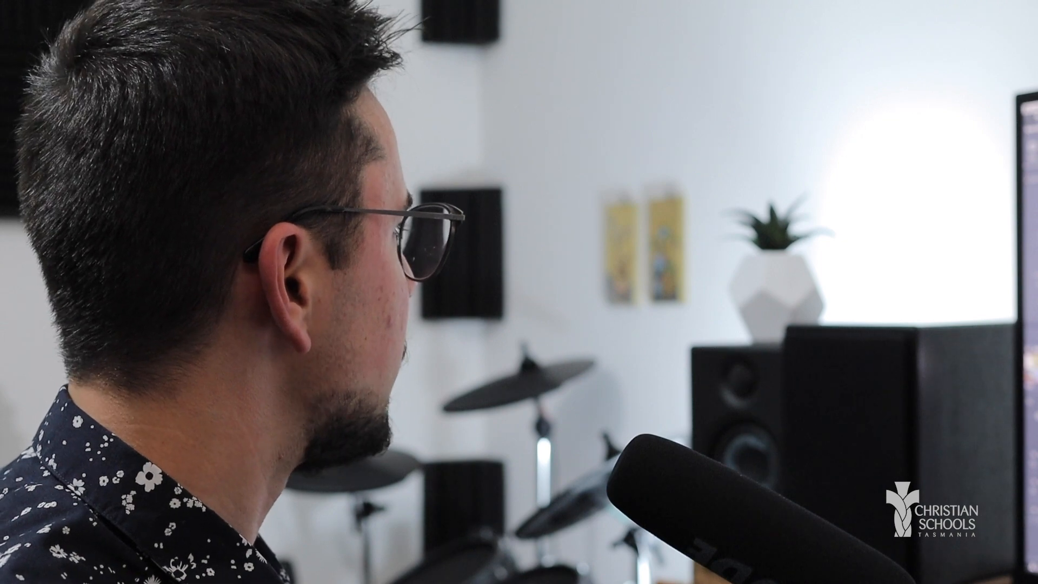
click(181, 402)
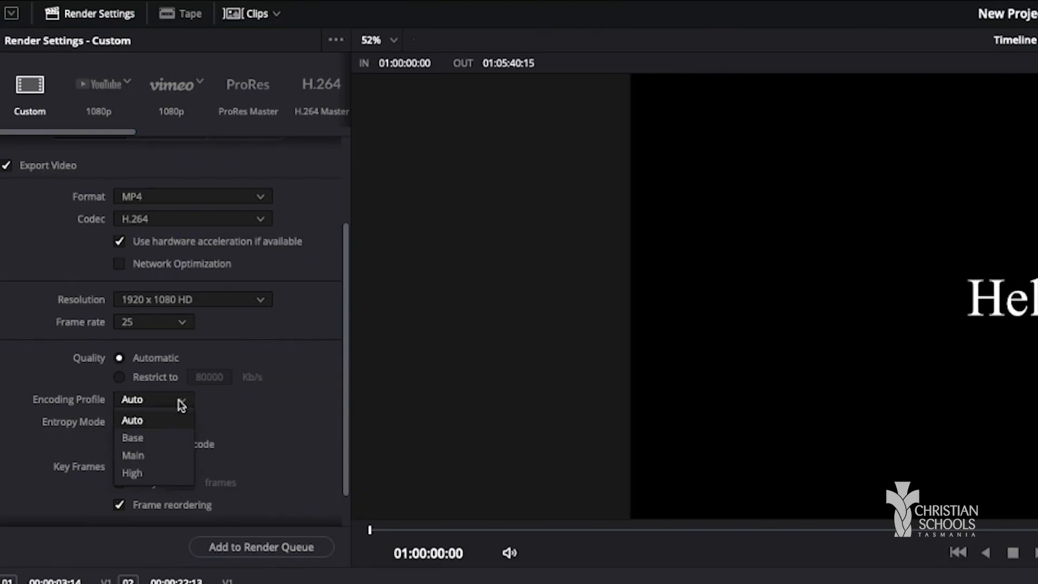
click(177, 432)
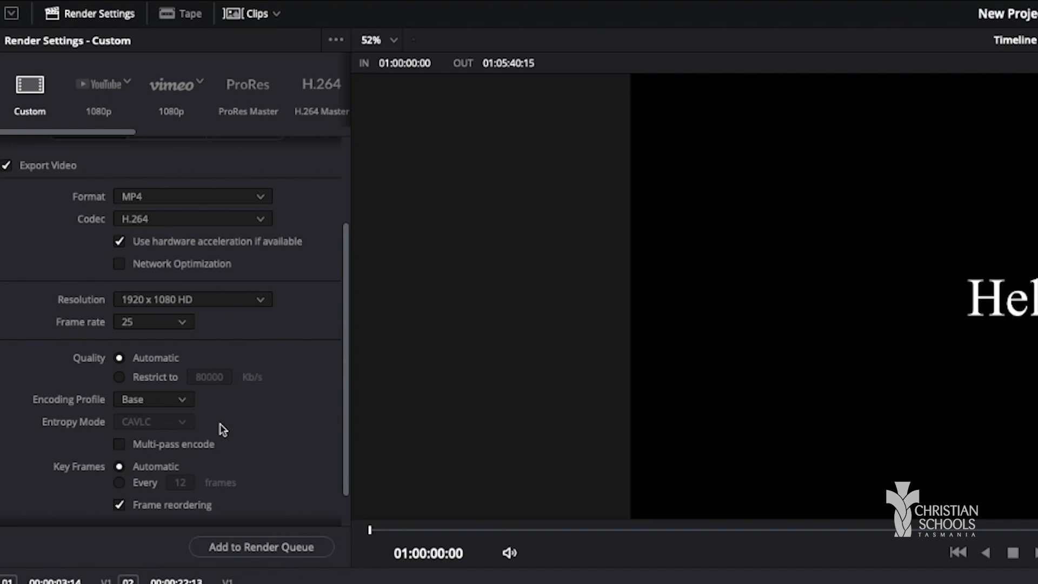
click(229, 304)
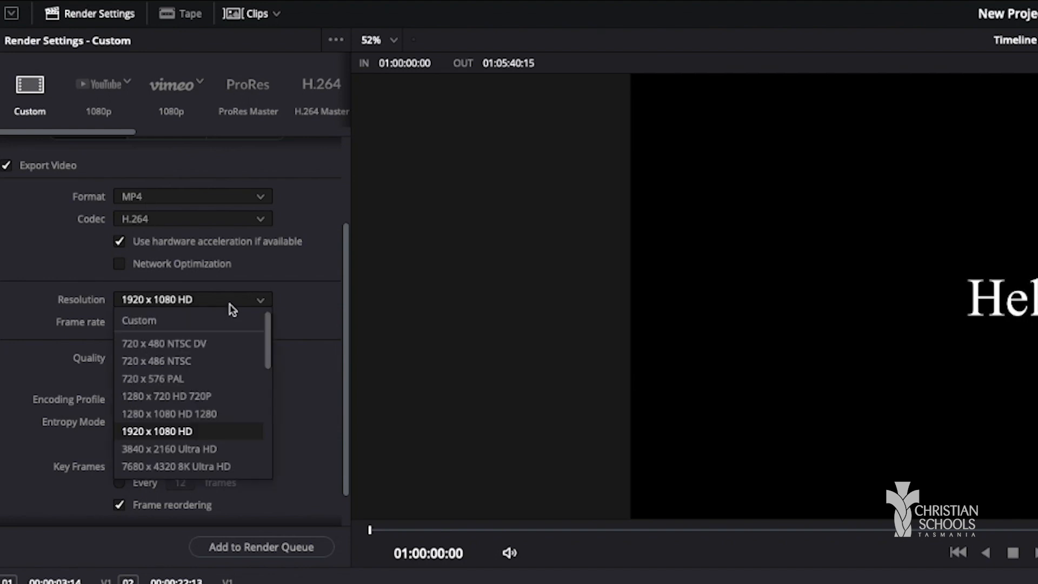
click(218, 400)
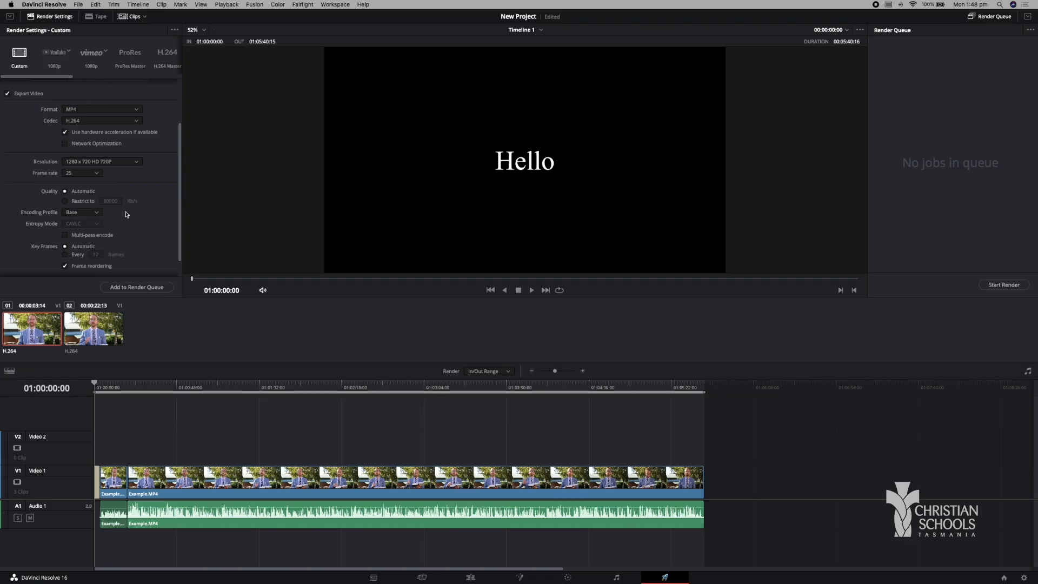
Add the configured Test 1 export to the render queue and start rendering it.
scroll(127, 214, down, 2)
click(142, 287)
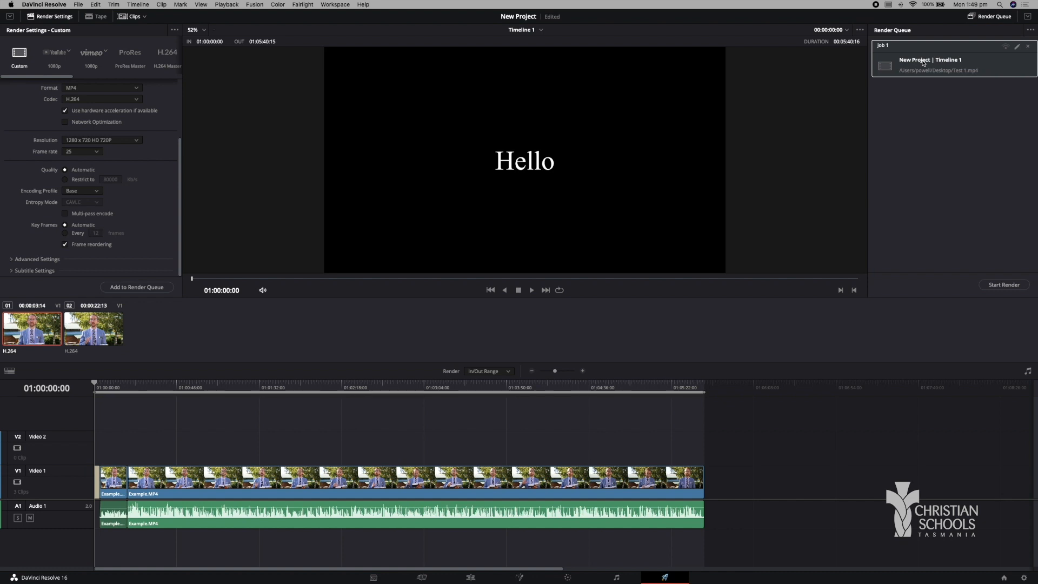
click(1019, 285)
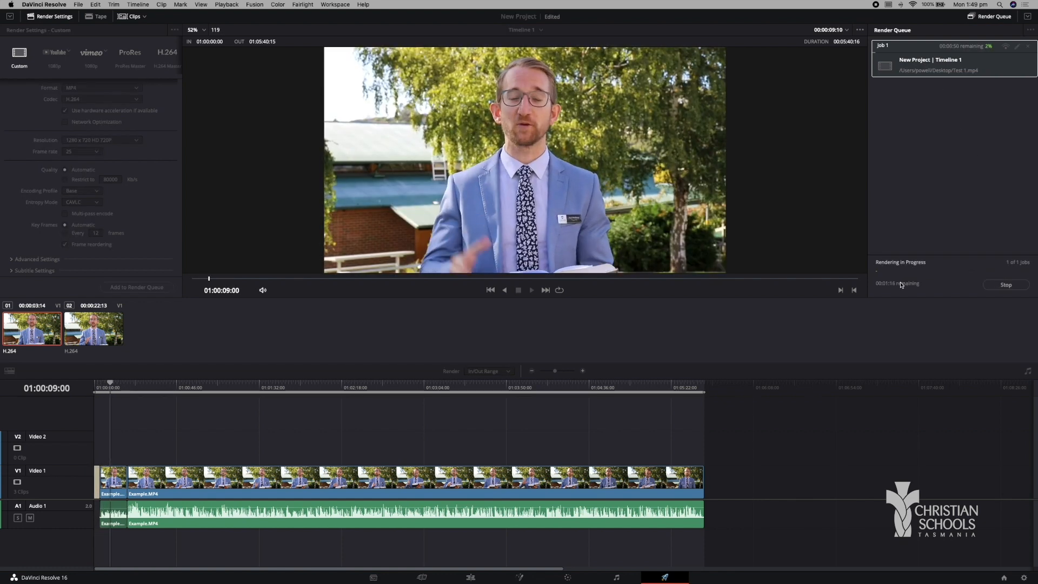